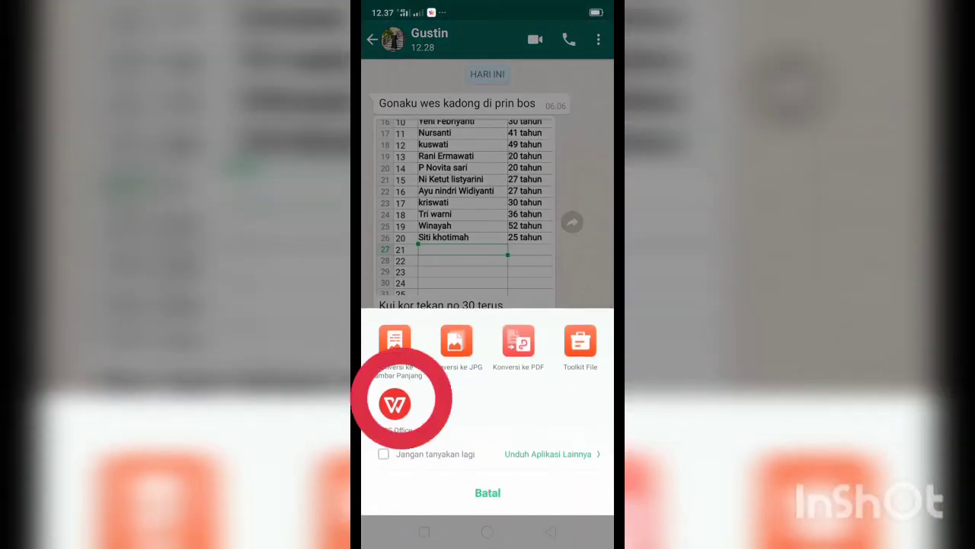
Step: Open the XLSX attachment shared in the WhatsApp chat with WPS Office
left_click(395, 404)
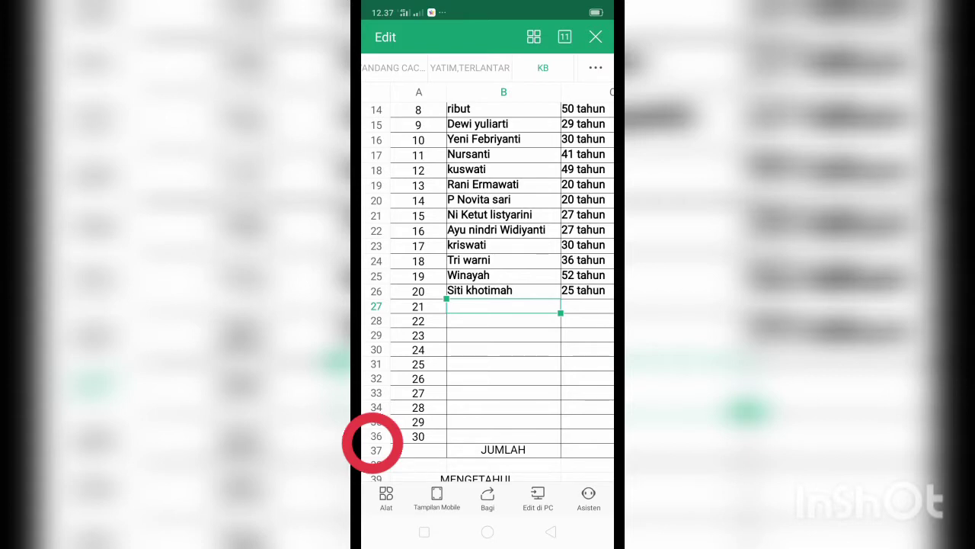
Step: Select row 36, the entry numbered 30, and show the sheet's editing tools panel
left_click(376, 437)
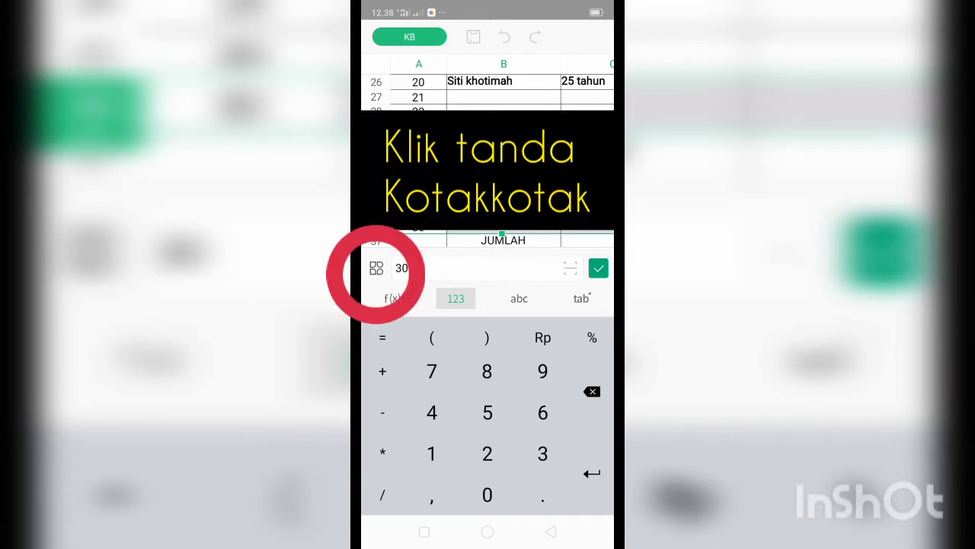
left_click(377, 267)
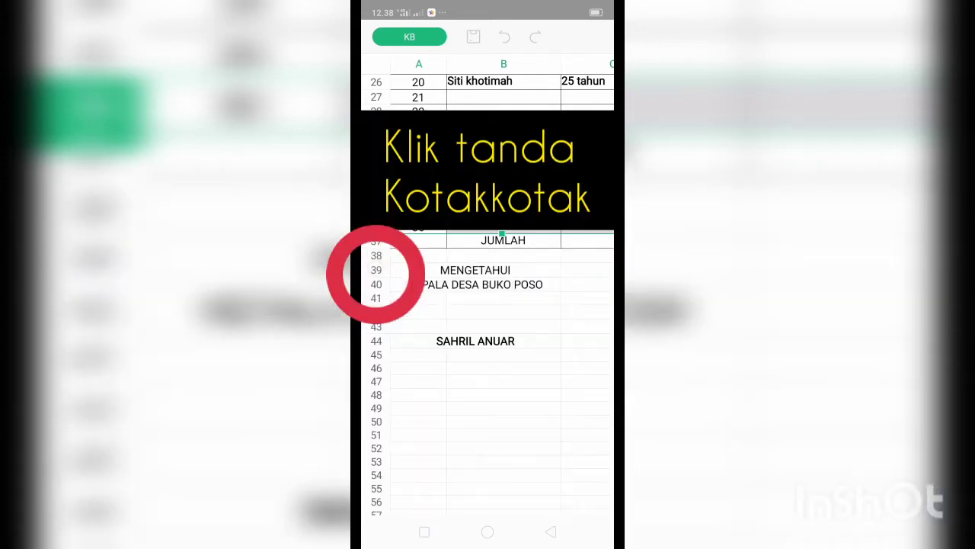
left_click(376, 275)
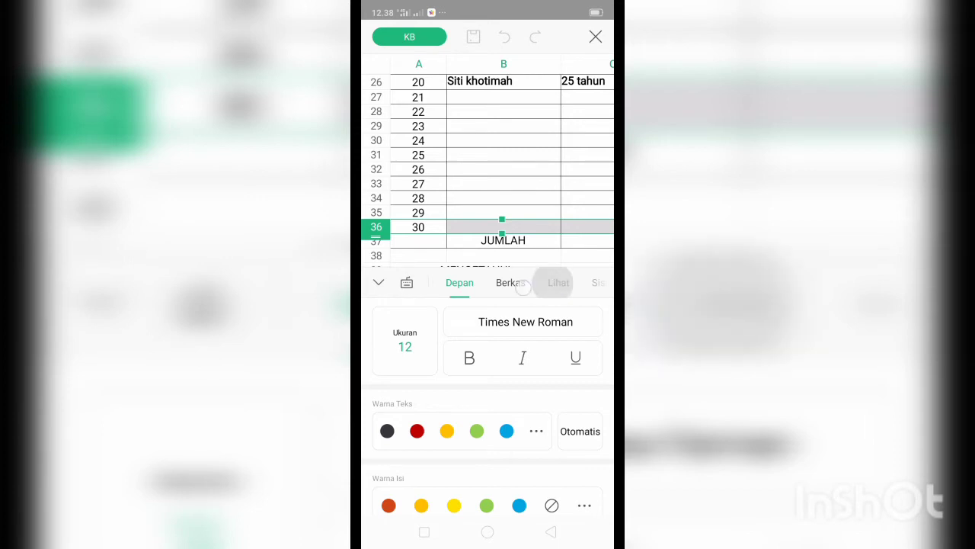
Step: Bring up the Sisipkan > Sel insertion choices for row 36
mouse_move(556, 283)
left_mouse_down()
mouse_move(455, 292)
mouse_move(473, 284)
left_mouse_up()
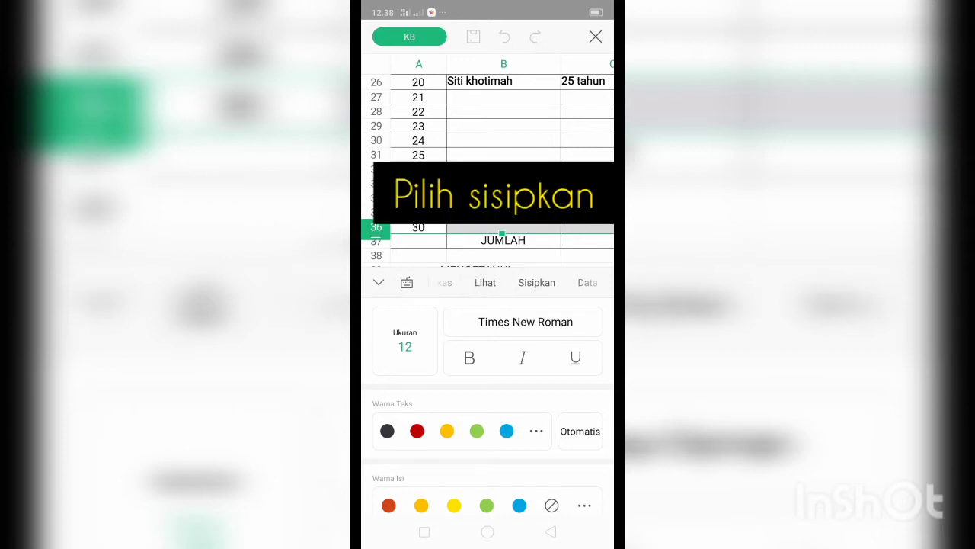
left_click_drag(537, 283, 507, 283)
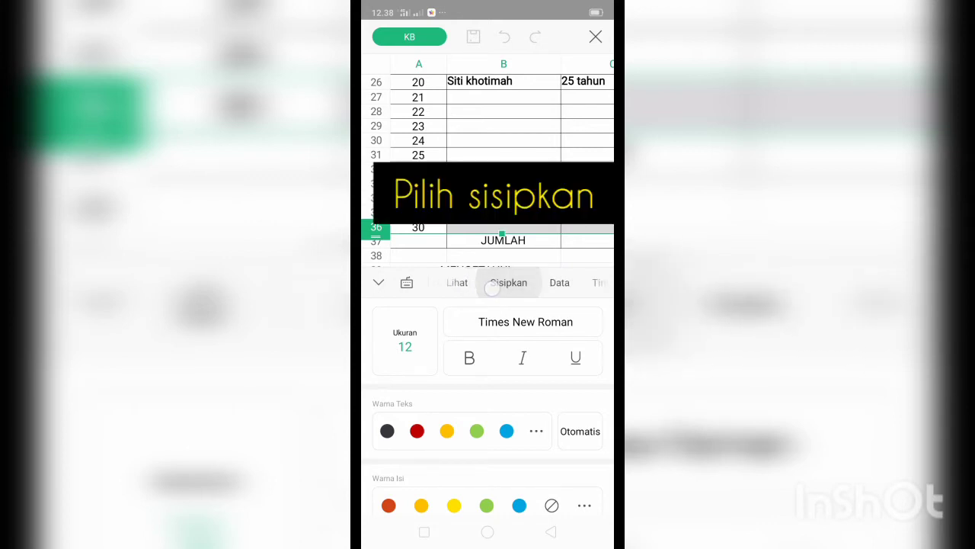
left_click(509, 283)
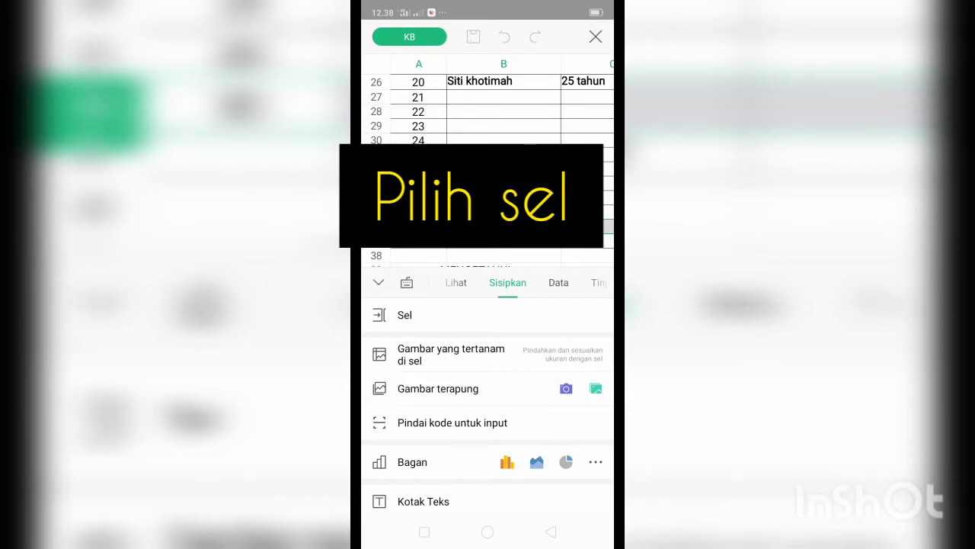
left_click(404, 315)
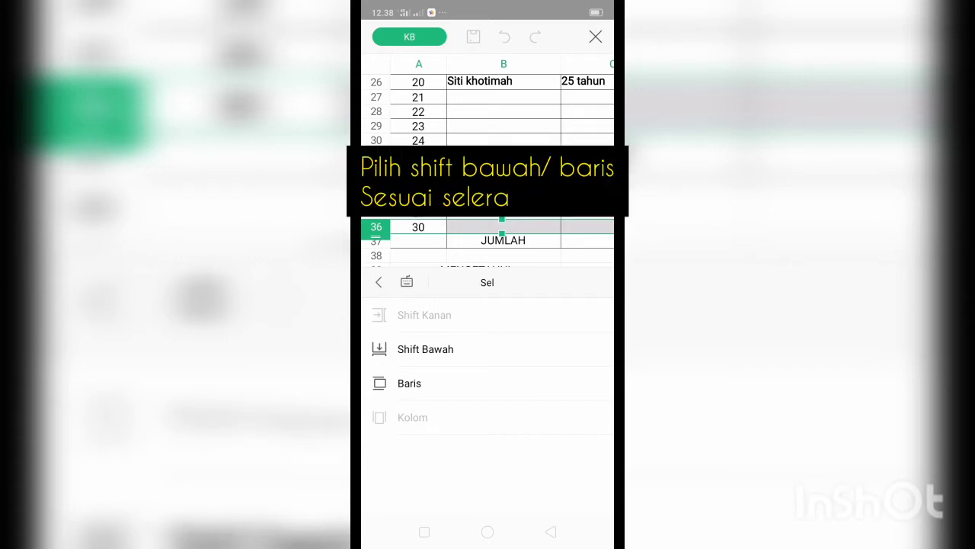
Step: Insert nine blank rows above entry 30, pushing it down the table
left_click(425, 349)
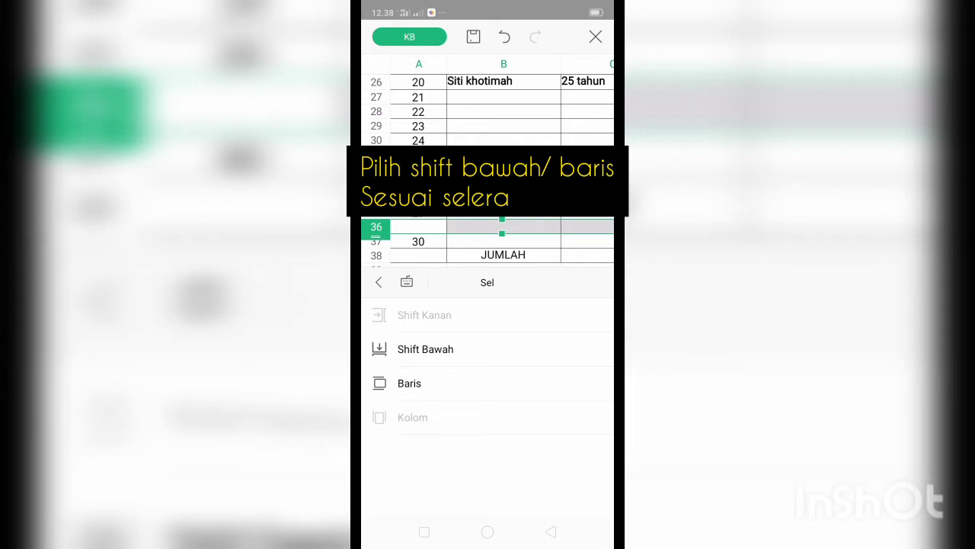
left_click(425, 349)
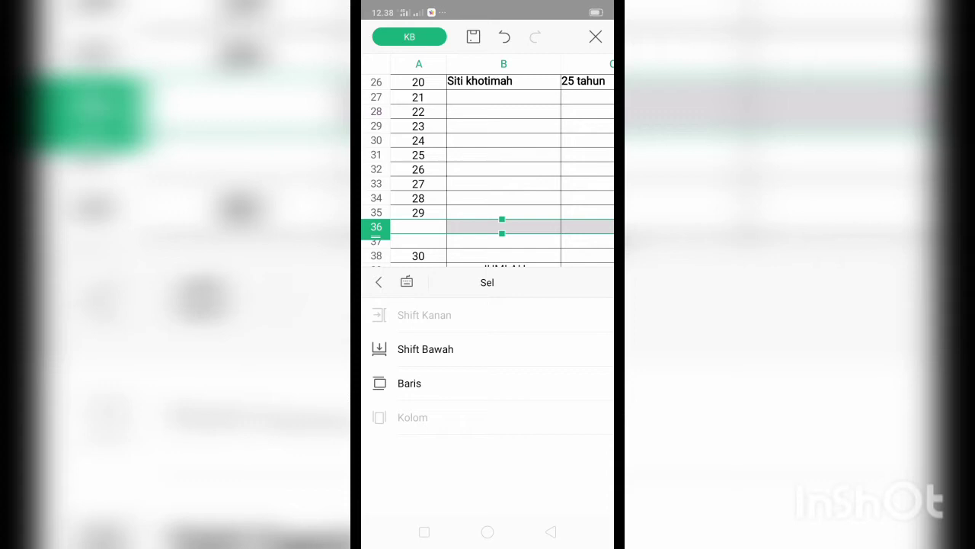
left_click(425, 349)
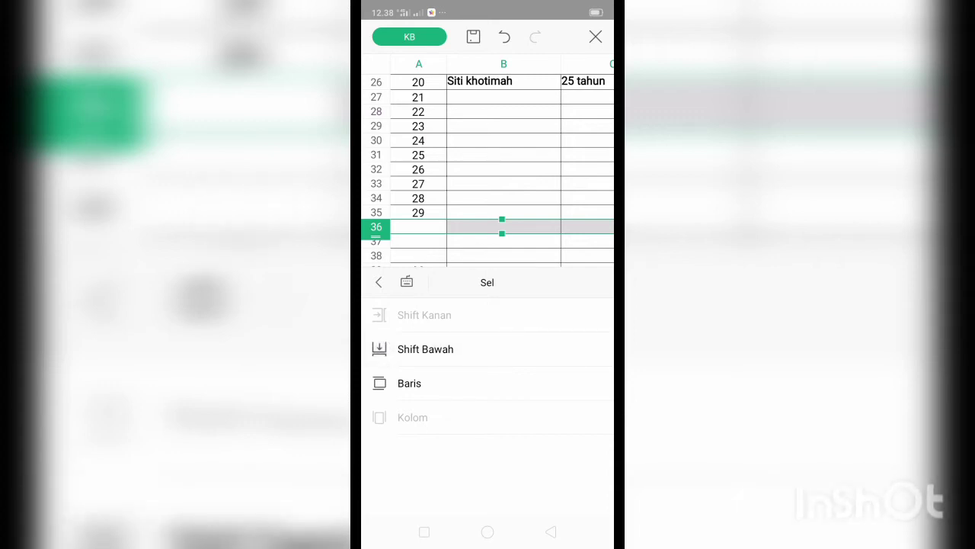
left_click(425, 349)
left_click(425, 349)
left_click(425, 349)
left_click_drag(518, 176, 528, 92)
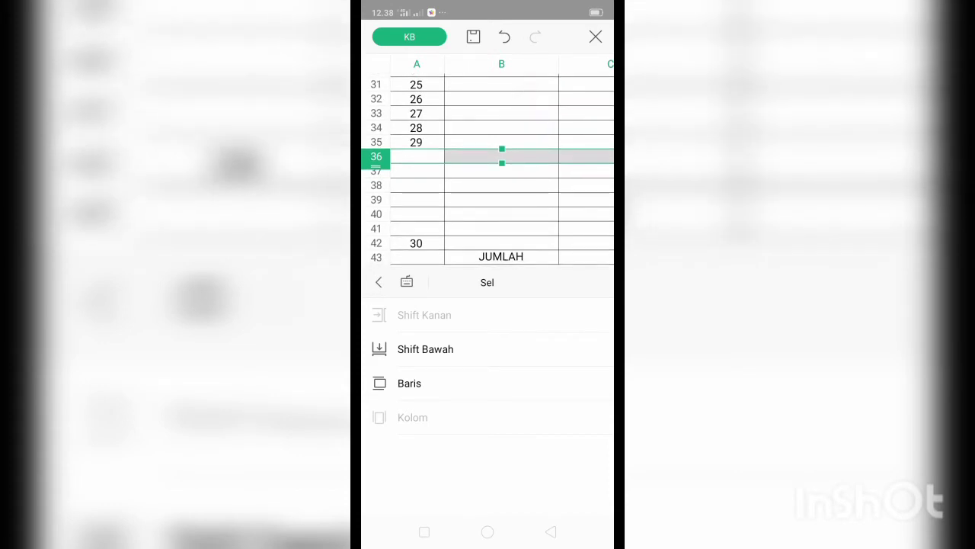
left_click(425, 349)
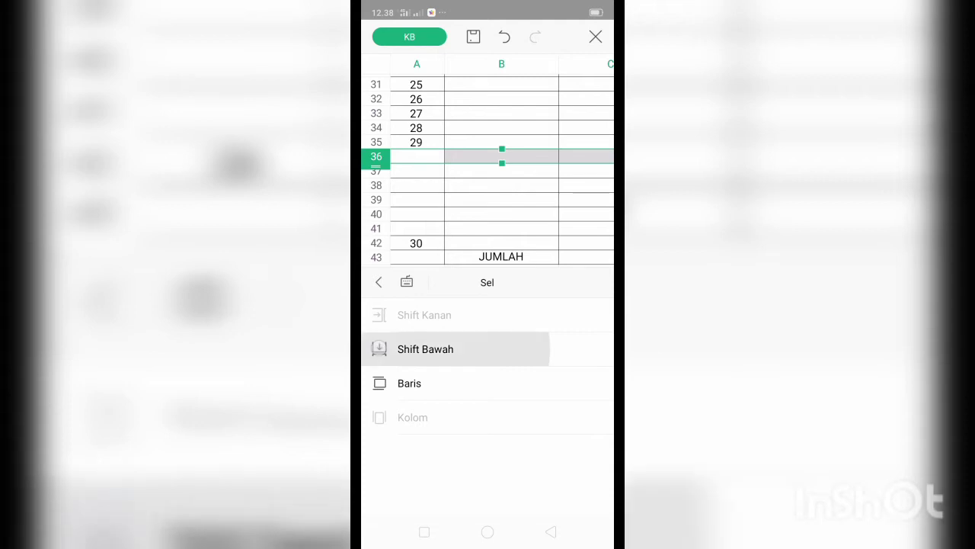
left_click(425, 349)
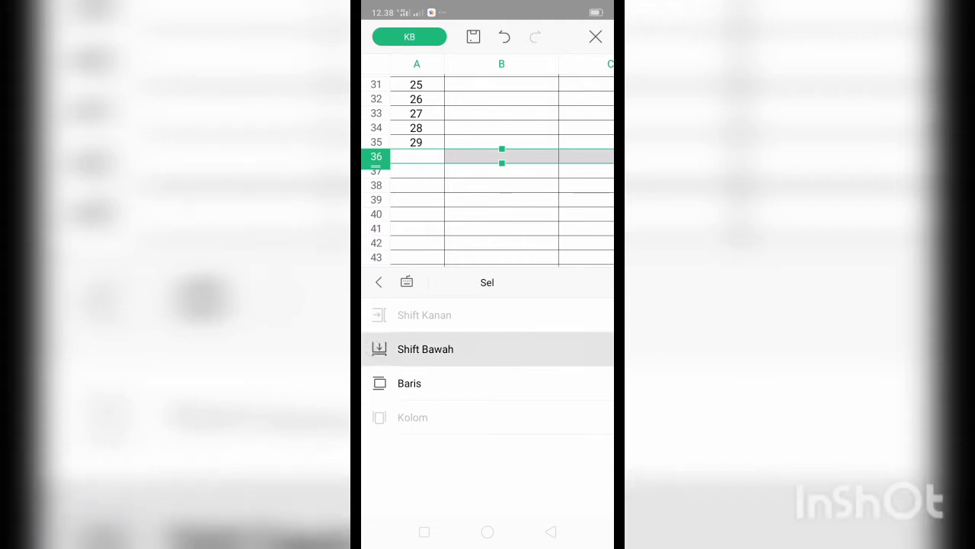
left_click(425, 348)
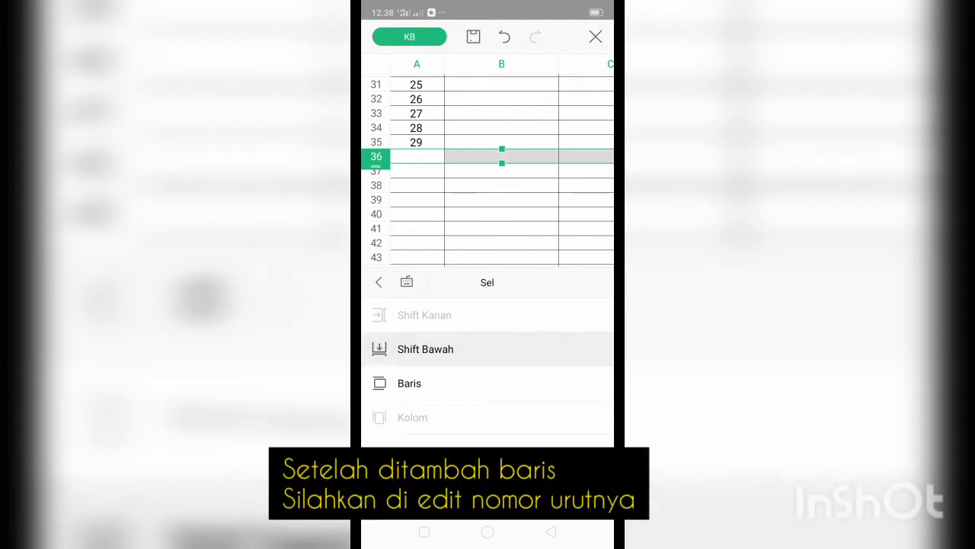
Step: Insert three more blank rows above 30 and JUMLAH, then select cell A36
scroll(511, 182, "down", 1)
scroll(522, 151, "down", 2)
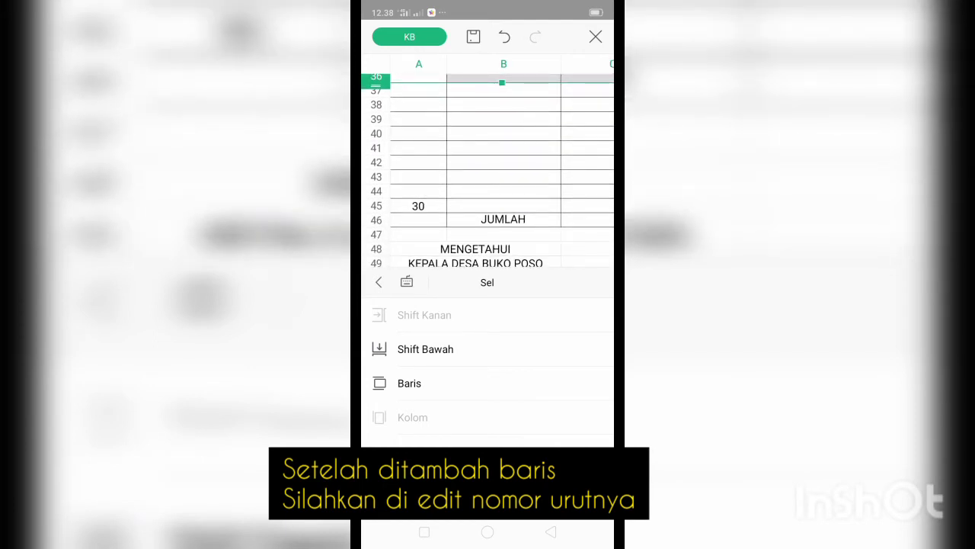
left_click(425, 349)
left_click(426, 349)
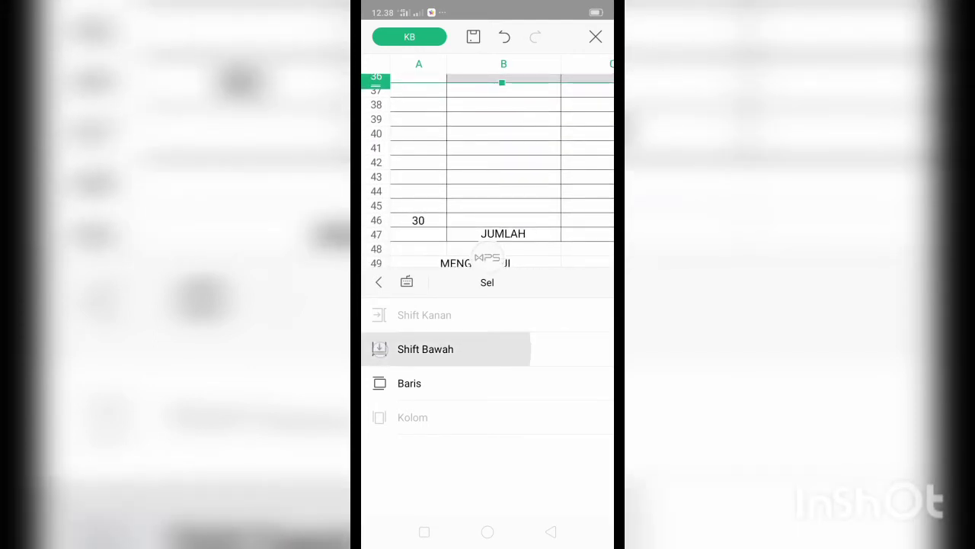
left_click(426, 349)
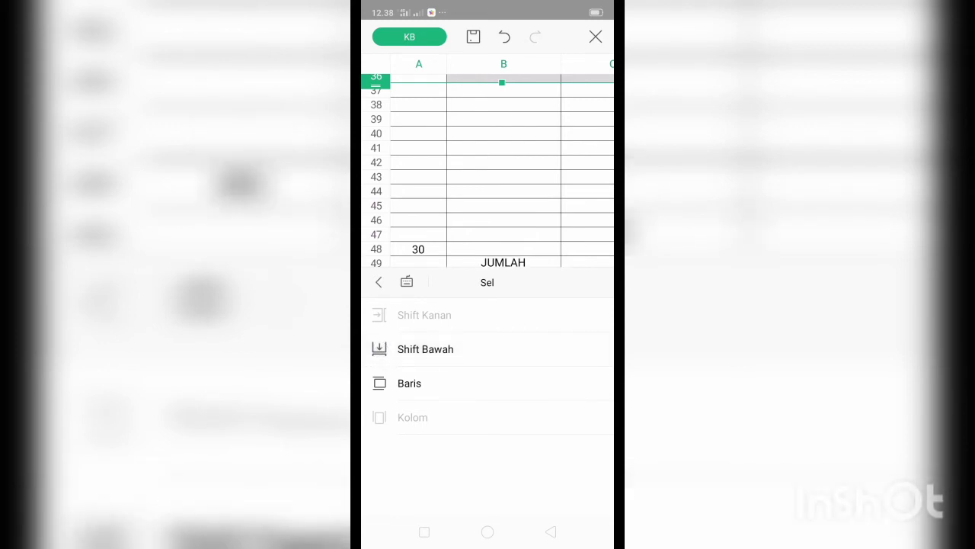
left_click_drag(518, 131, 510, 204)
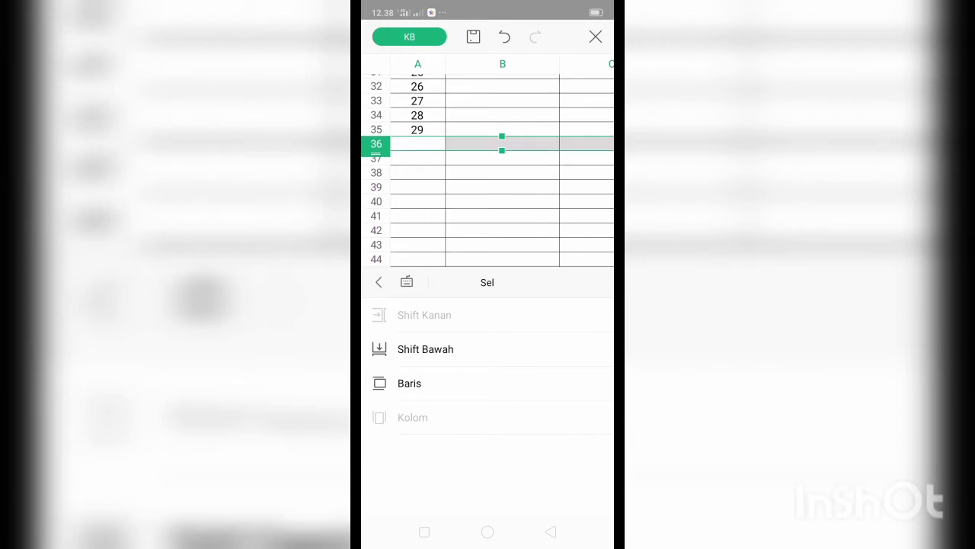
left_click(424, 145)
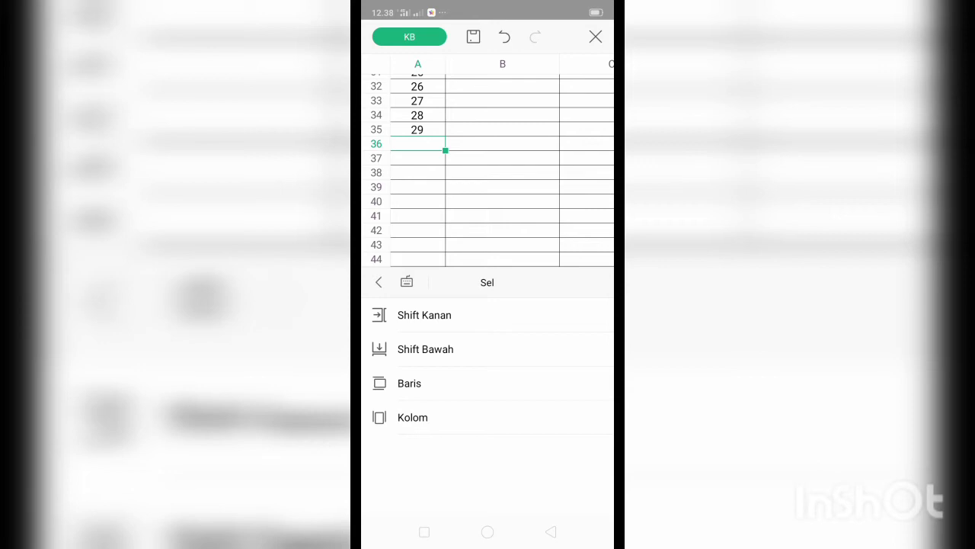
Step: Enter 30 in cell A36 after entry 29
left_click(406, 282)
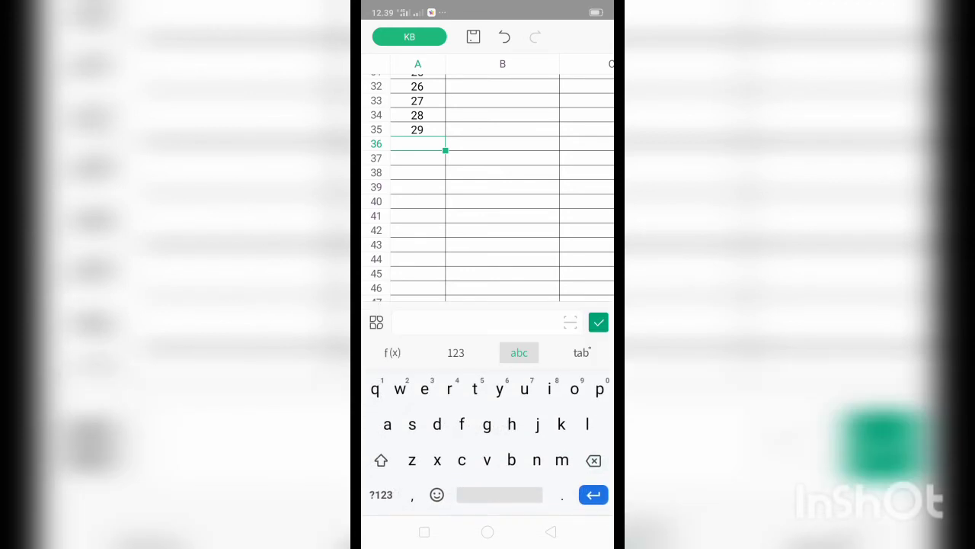
left_click(381, 495)
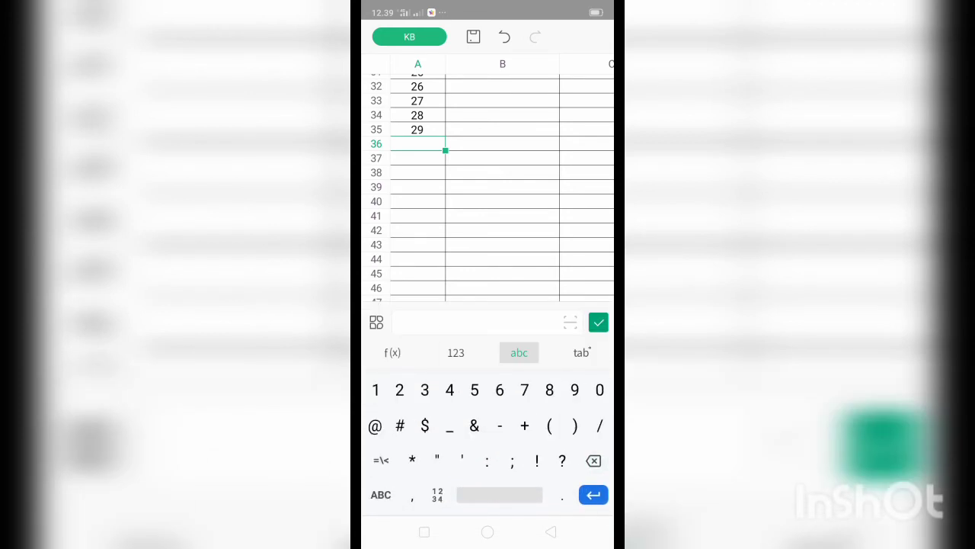
type("30")
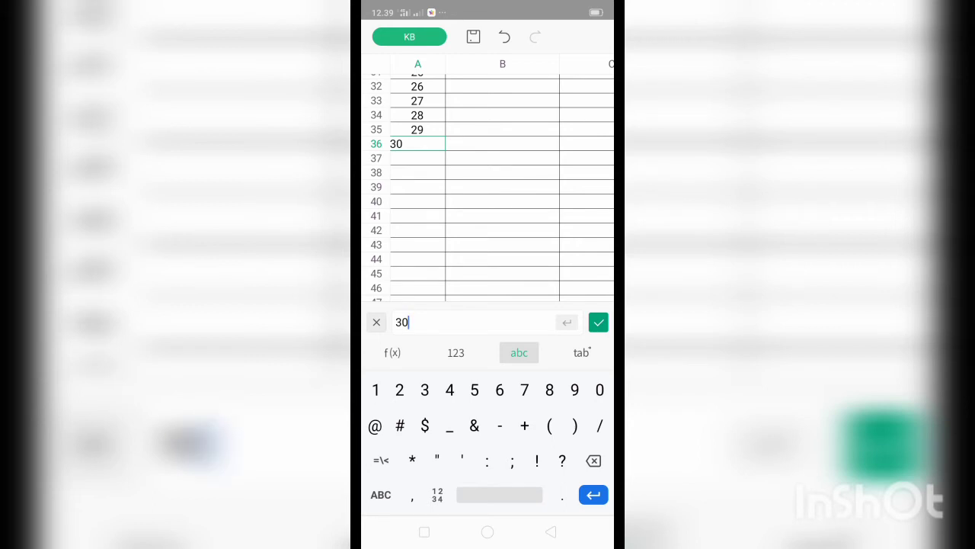
left_click(599, 322)
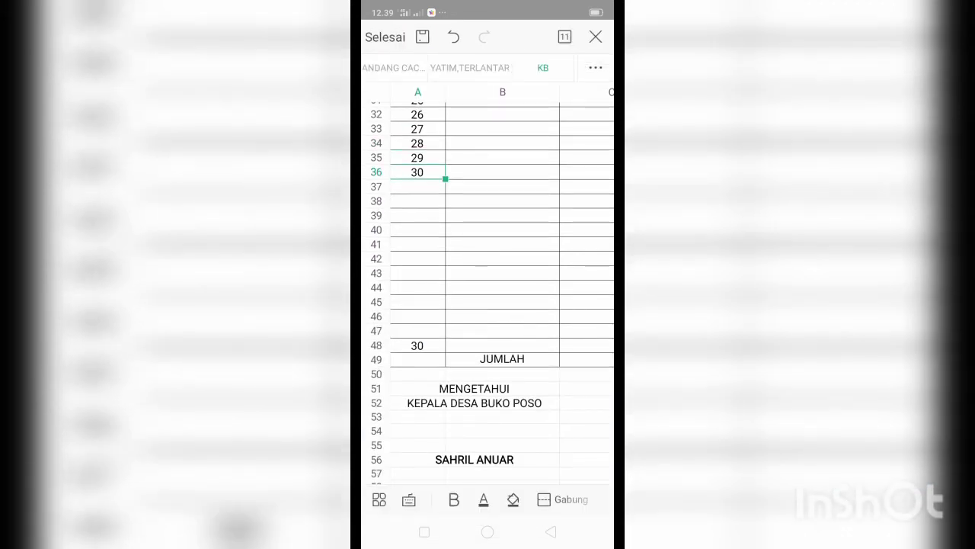
Step: Enter 31 in cell A37 below it
left_click(418, 186)
left_click(409, 499)
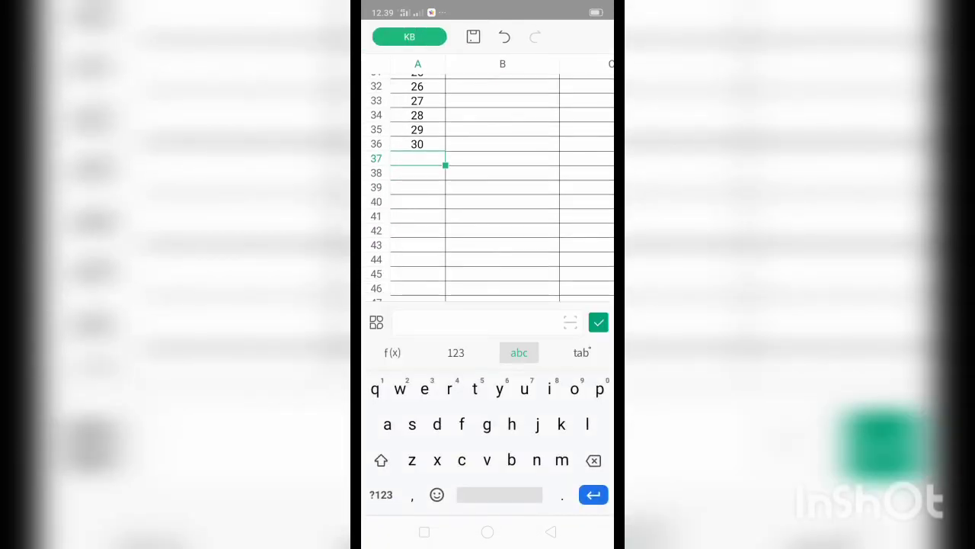
left_click(381, 495)
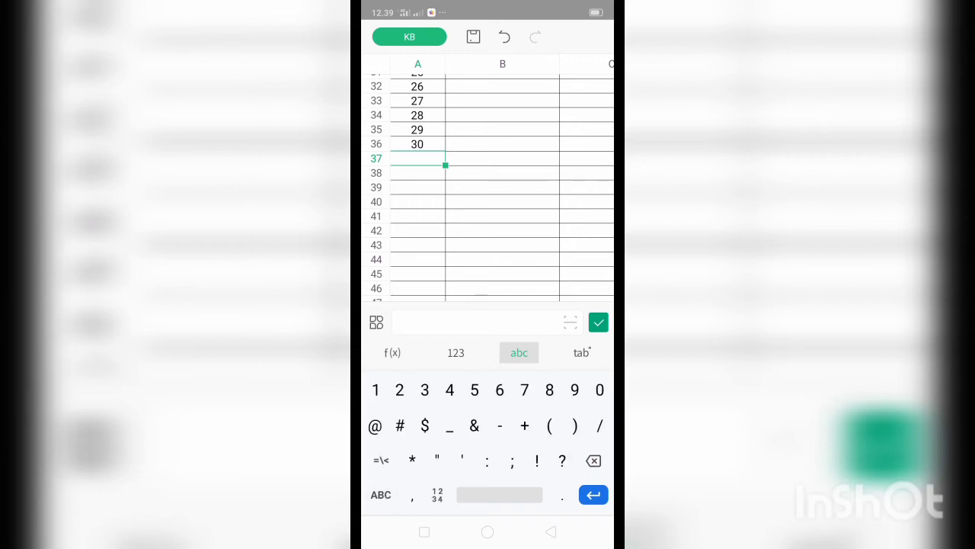
type("31")
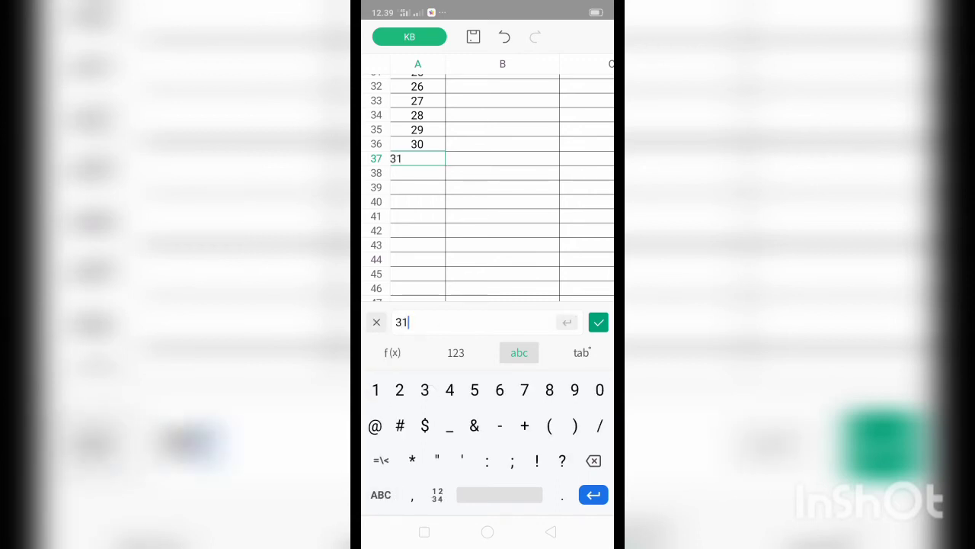
left_click(598, 321)
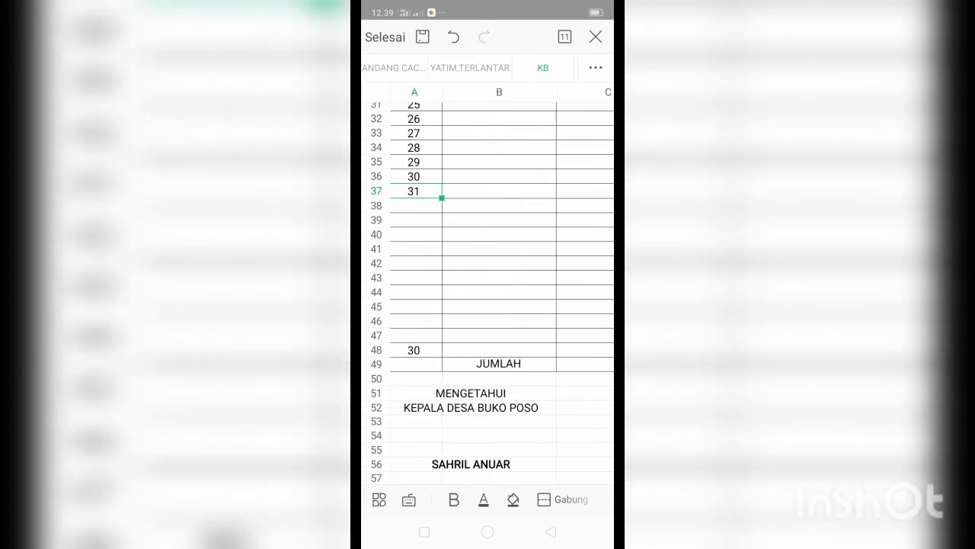
Step: Insert an empty column at E with Sisipkan Kolom, shifting the last column to F
left_click_drag(529, 237, 431, 252)
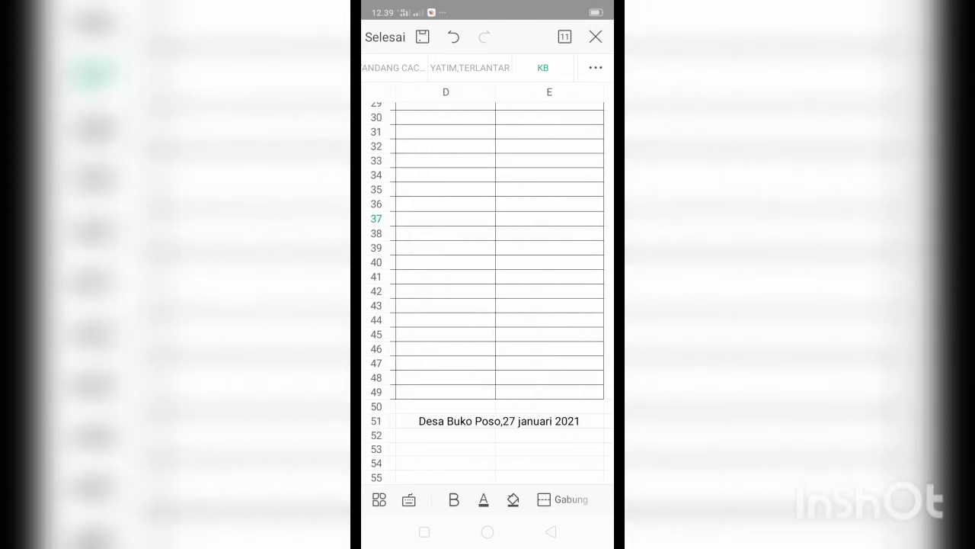
left_click_drag(525, 241, 433, 242)
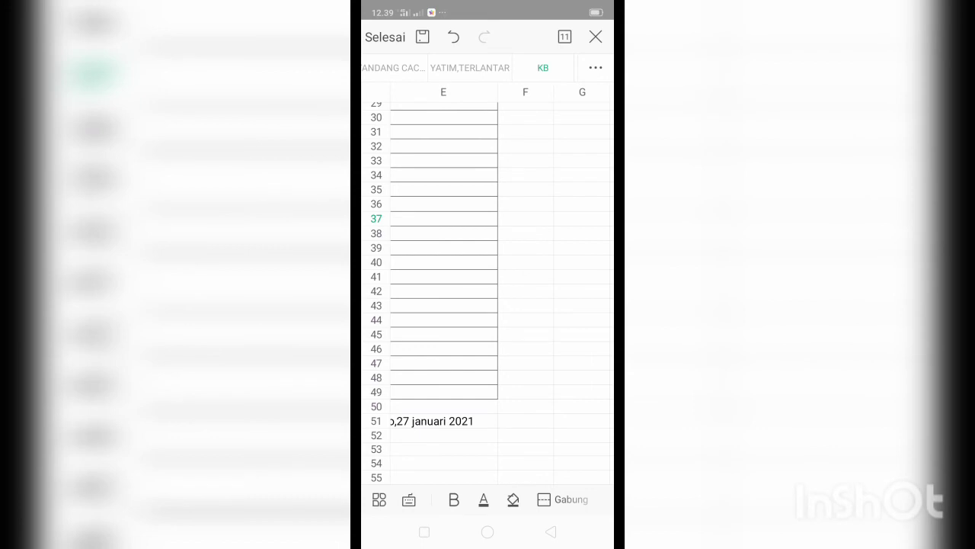
left_click_drag(473, 283, 523, 283)
left_click(495, 91)
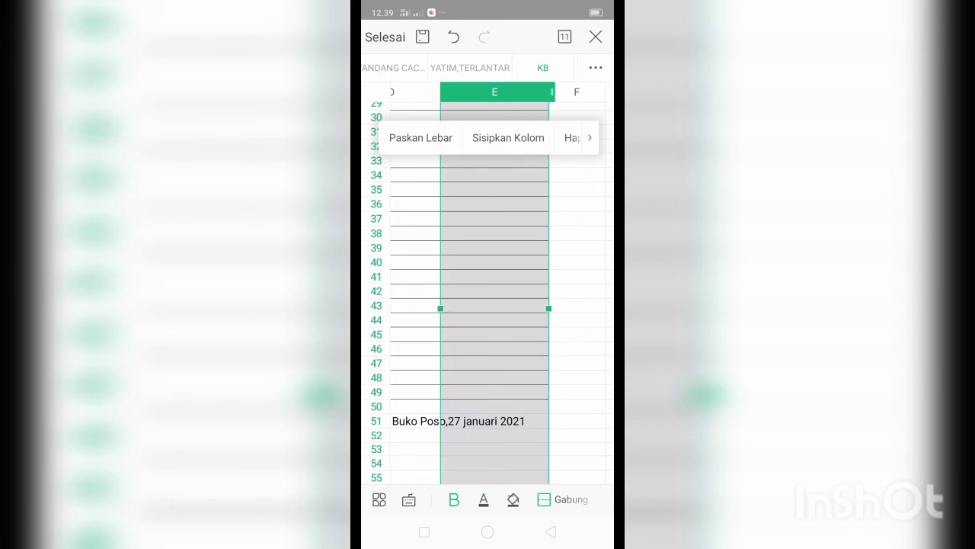
left_click(508, 137)
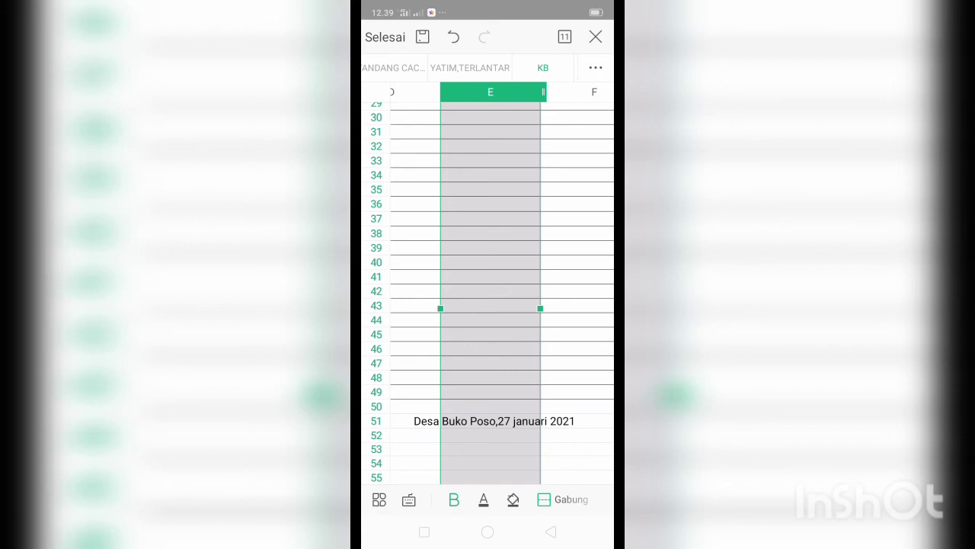
left_click_drag(511, 214, 424, 227)
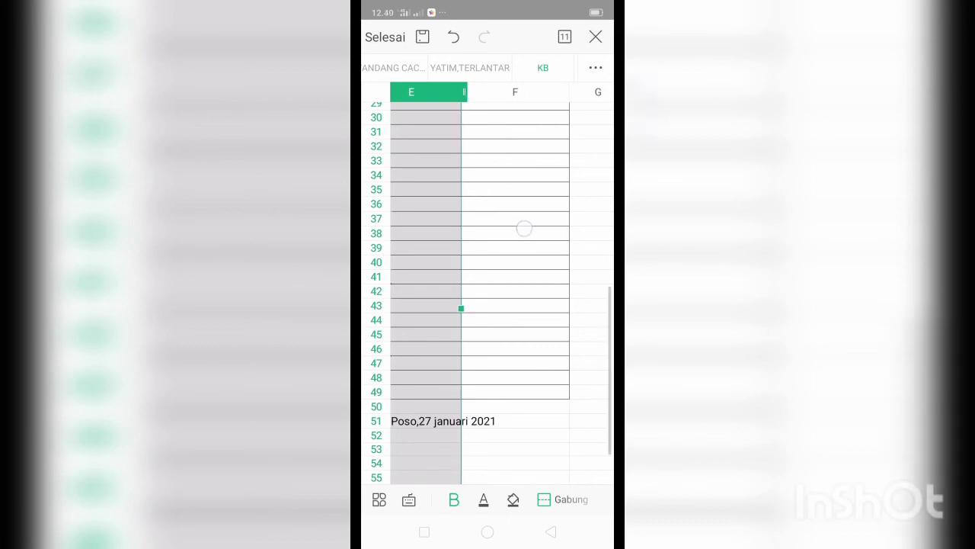
left_click_drag(522, 226, 579, 233)
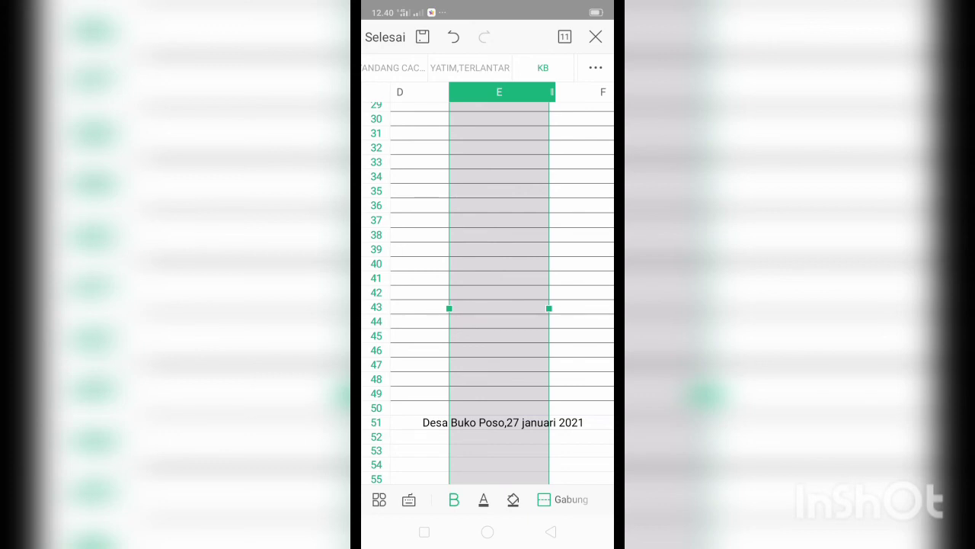
Step: Undo the column insertion and drag column E's right edge to widen it slightly
left_click(510, 88)
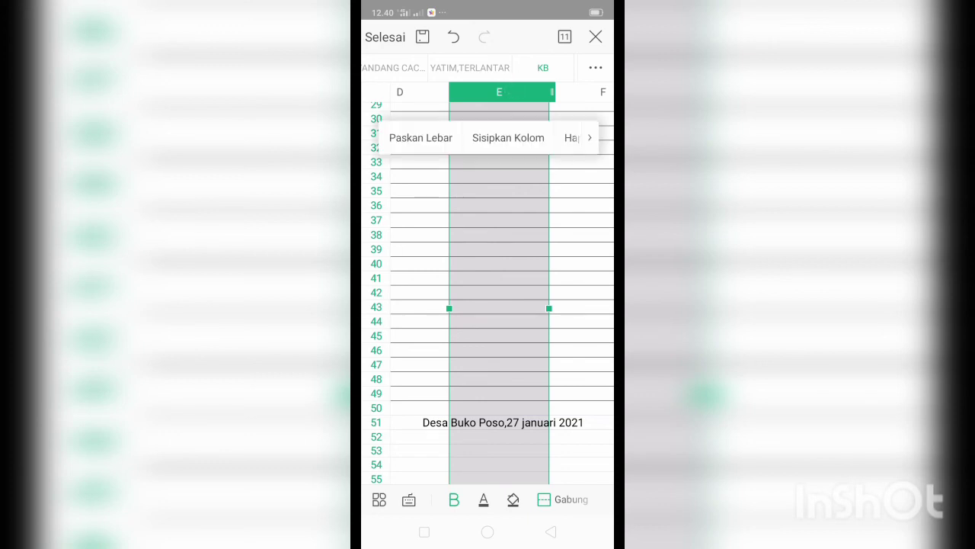
left_click(421, 137)
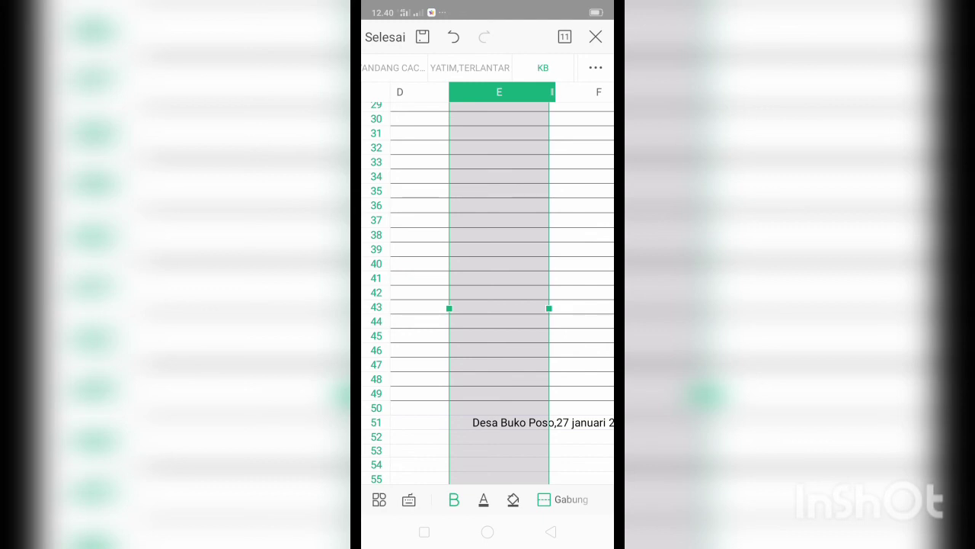
left_click(453, 37)
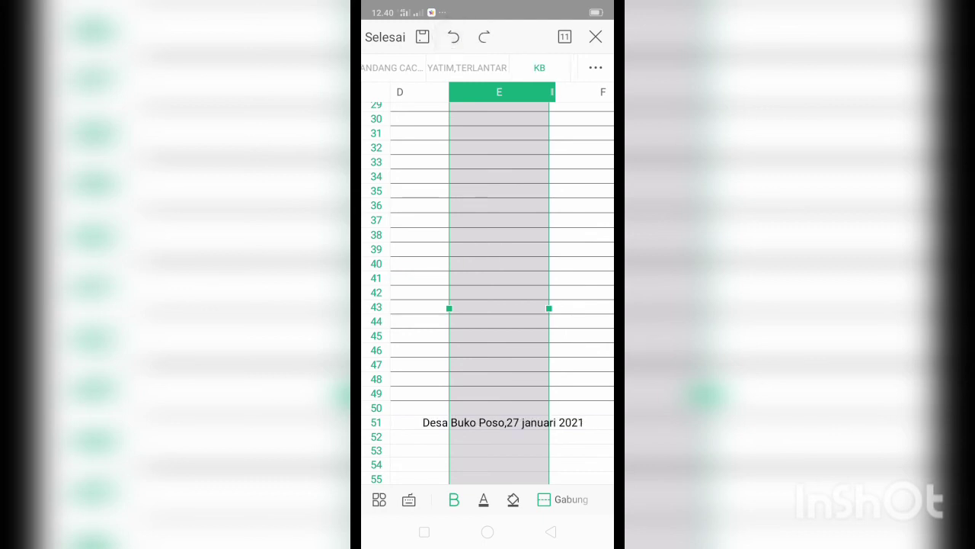
left_click_drag(552, 93, 560, 92)
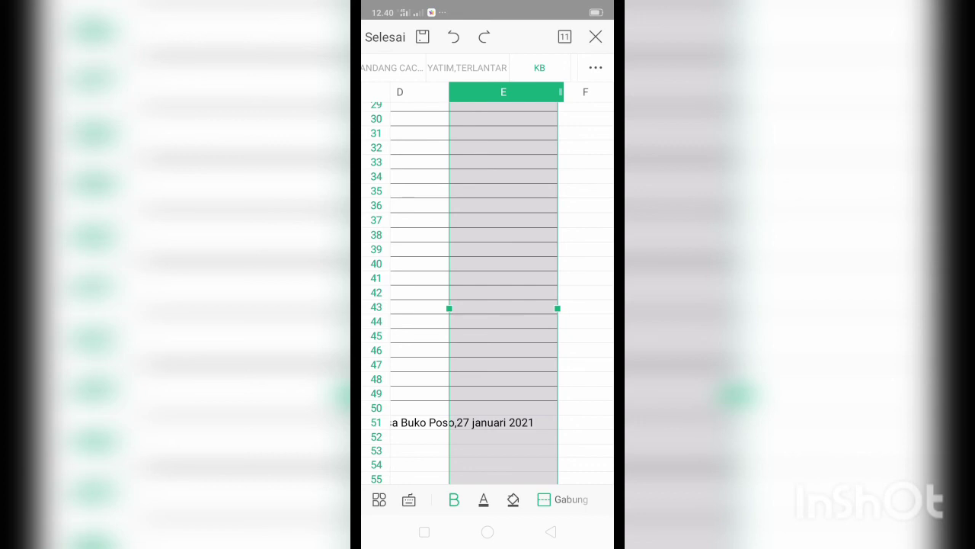
left_click(488, 256)
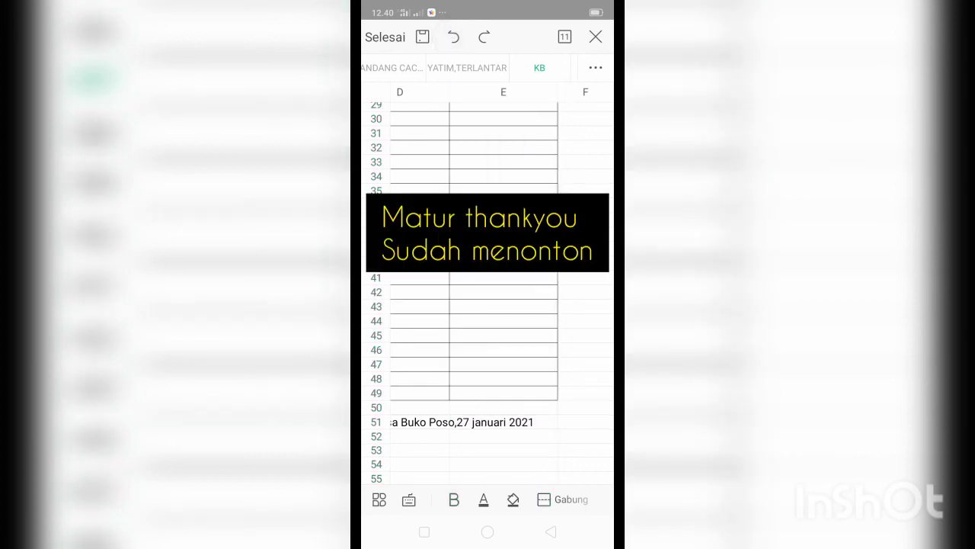